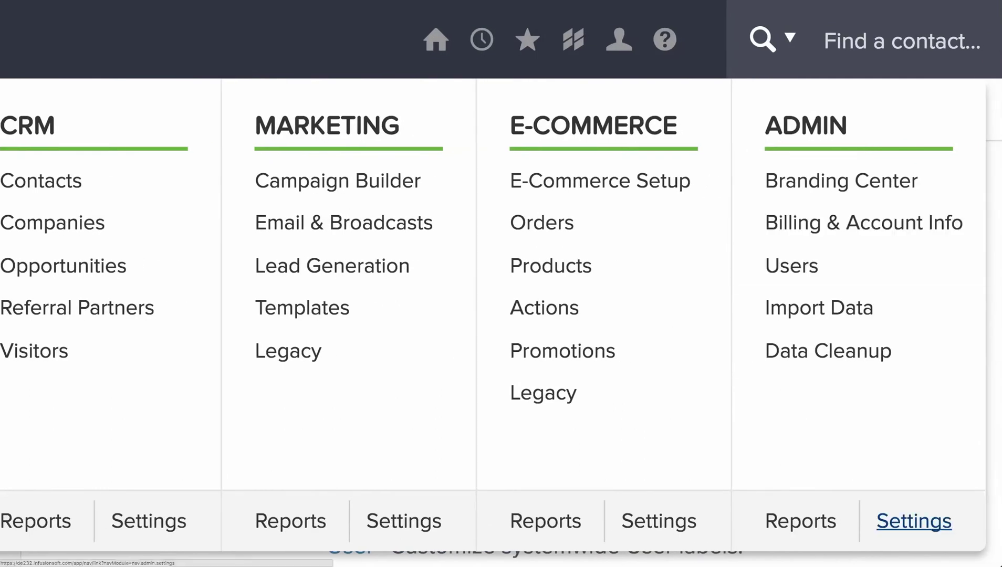
# - In Infusionsoft Admin > Settings > Application, select the API Encrypted Key value for copying
pyautogui.click(914, 521)
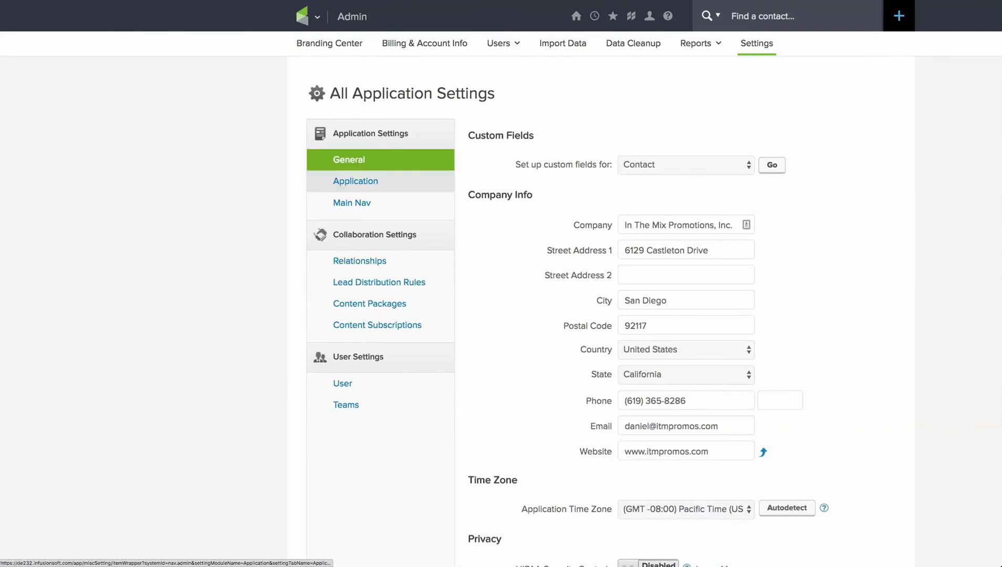
pyautogui.click(356, 181)
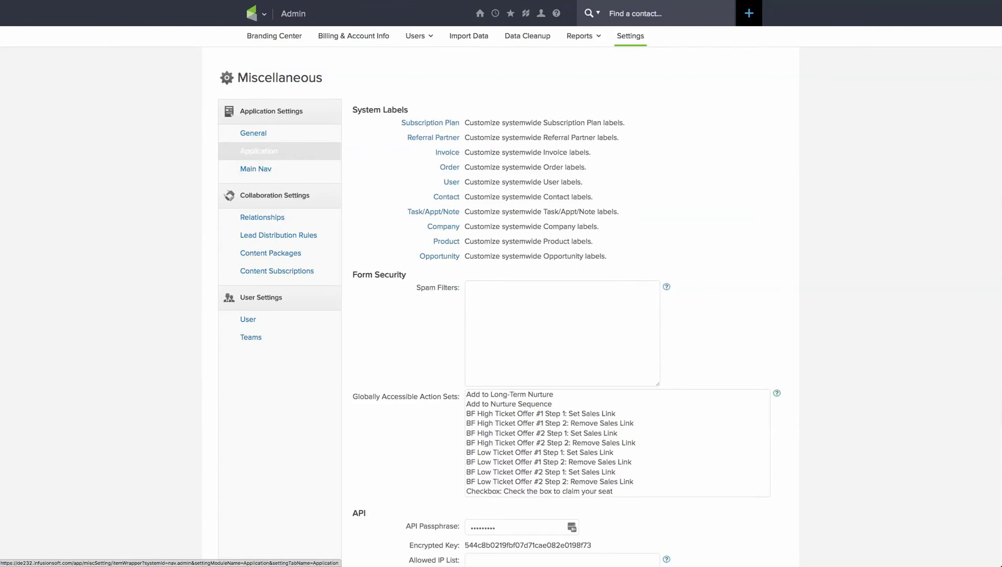
pyautogui.scroll(-5, 501, 283)
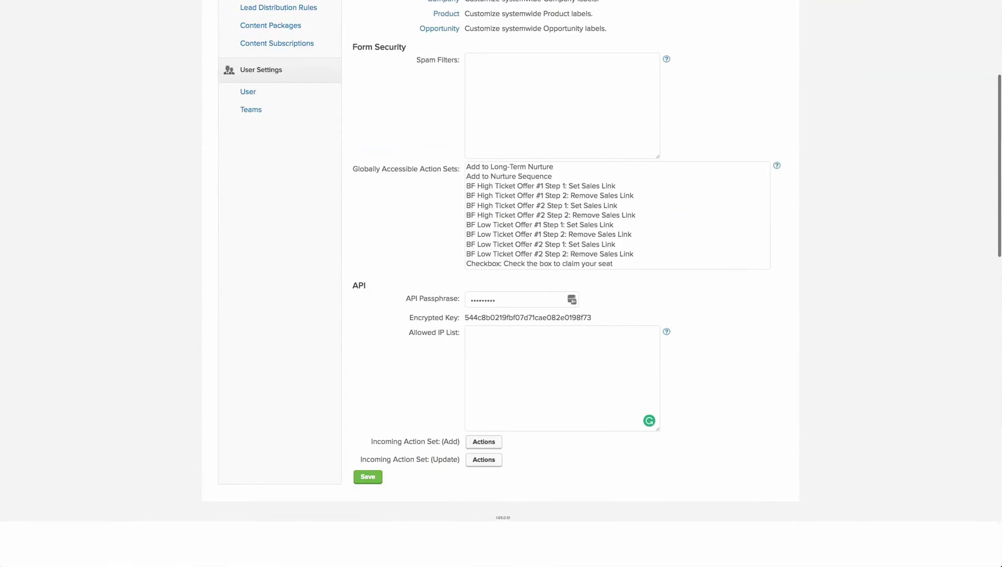
pyautogui.moveTo(592, 318); pyautogui.dragTo(464, 318)
pyautogui.scroll(5, 501, 284)
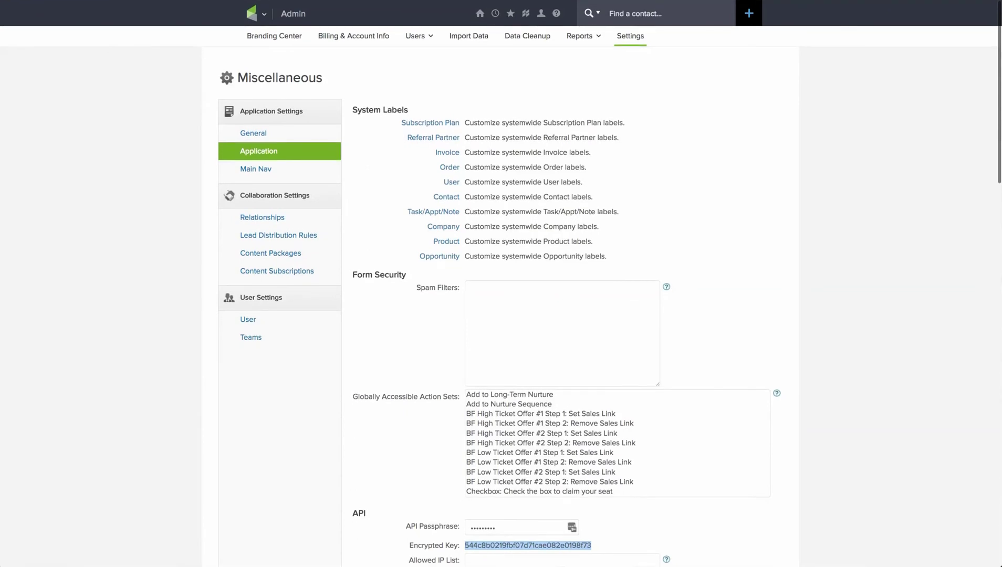
pyautogui.press('super+plus')
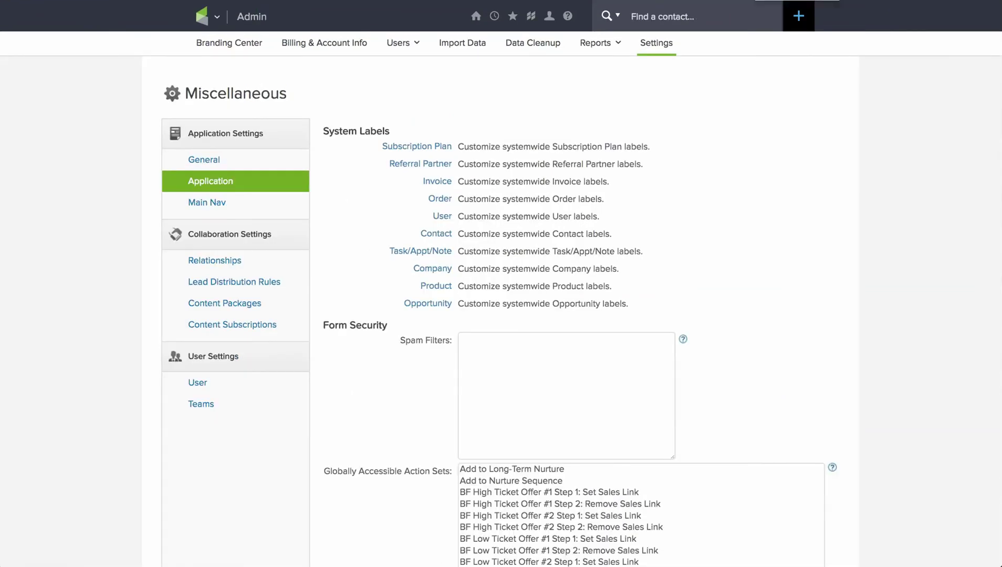
pyautogui.scroll(-5, 501, 283)
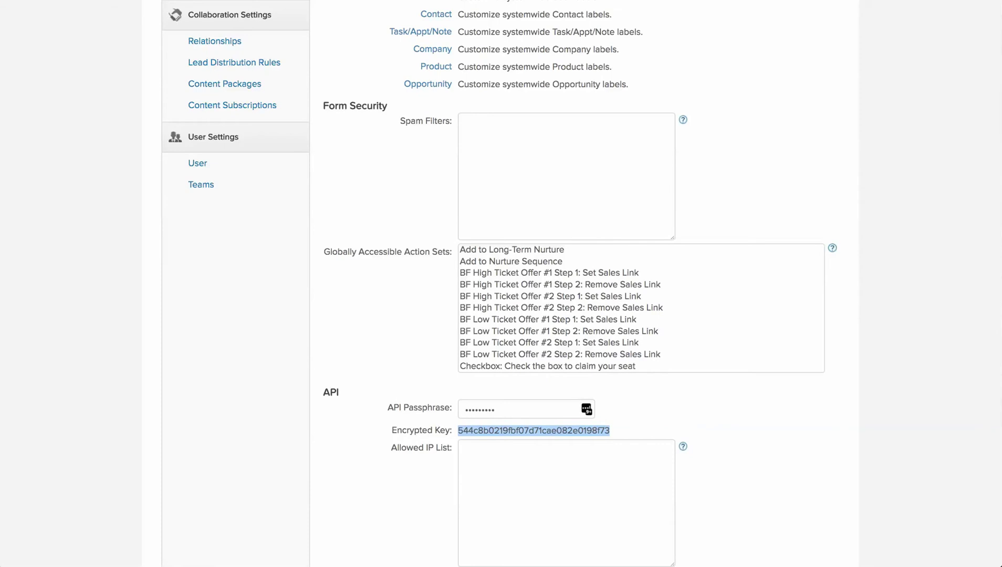
pyautogui.scroll(-5, 501, 284)
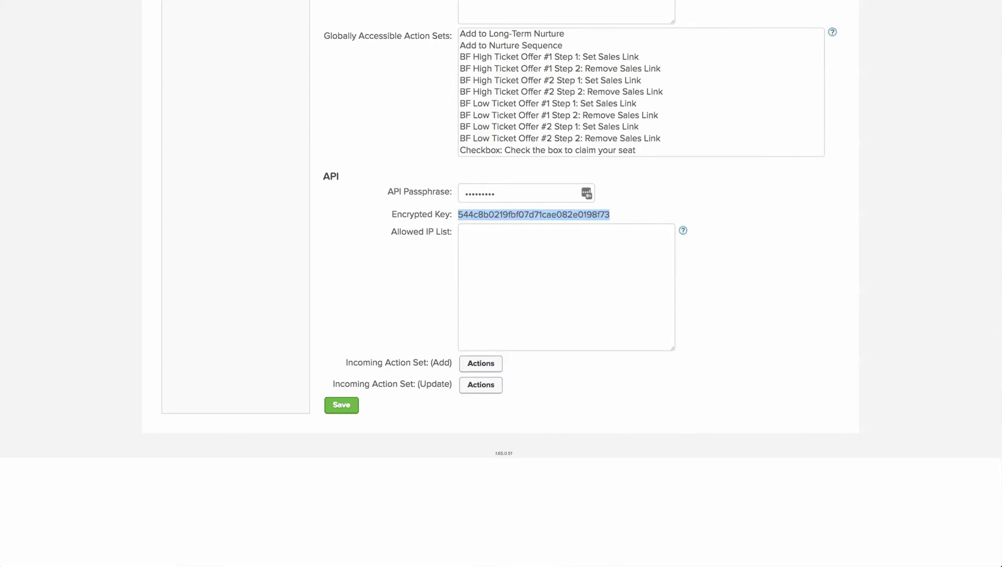
pyautogui.scroll(10, 501, 284)
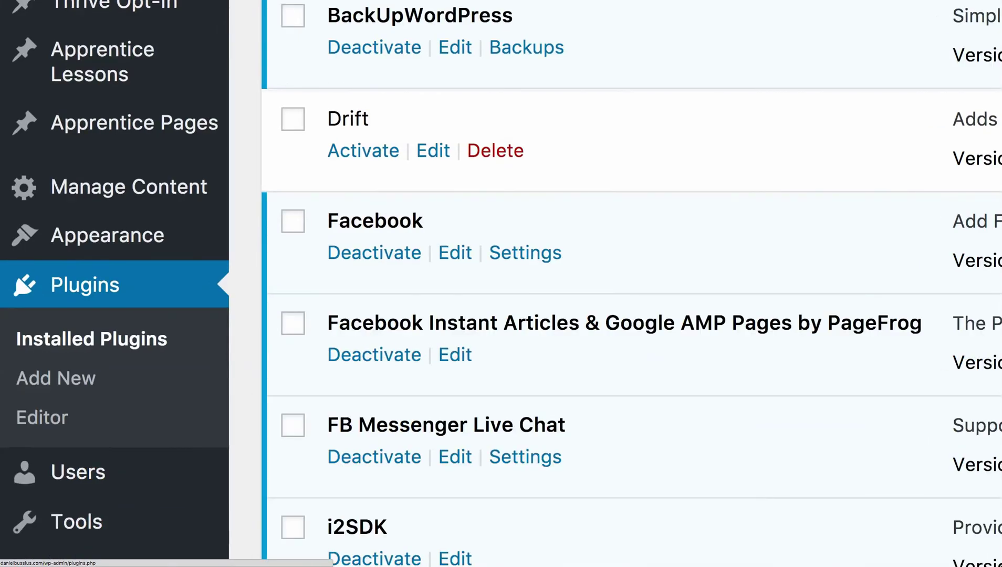
# - Search the WordPress plugin directory for 'infusionsoft' from Plugins > Add New
pyautogui.scroll(10, 432, 95)
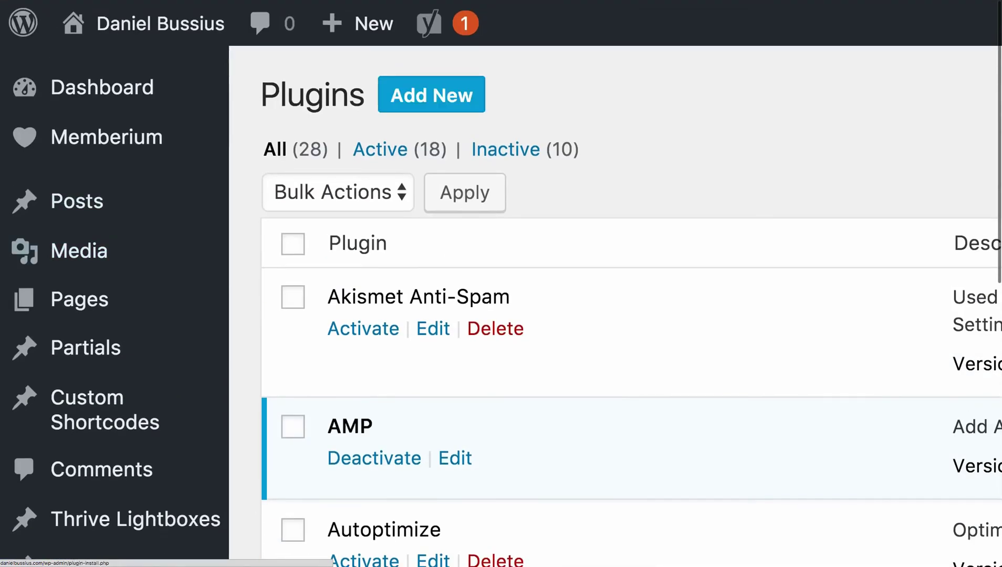
pyautogui.click(432, 95)
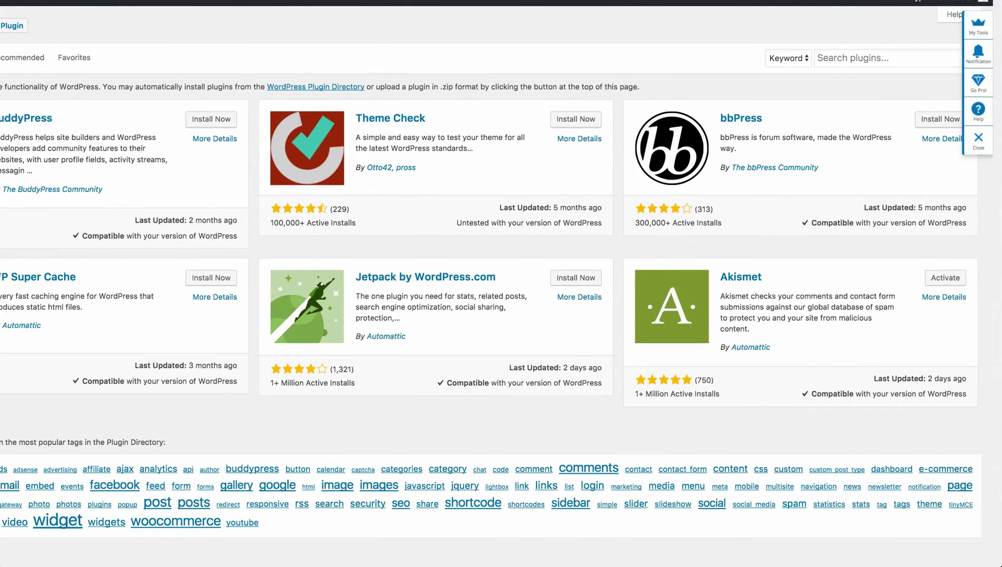
pyautogui.click(862, 57)
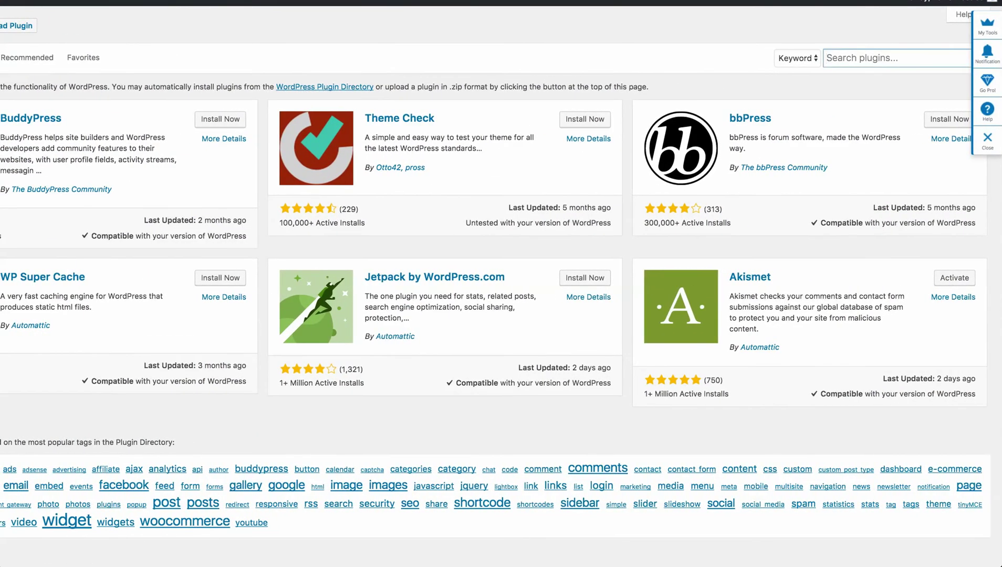
pyautogui.press('Down')
pyautogui.write('infusionsoft')
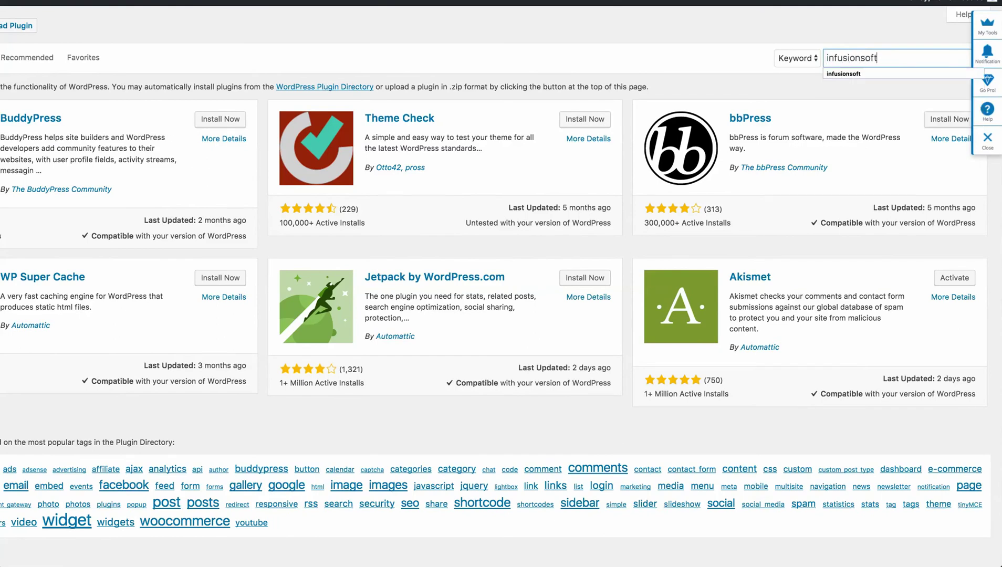
pyautogui.press('Return')
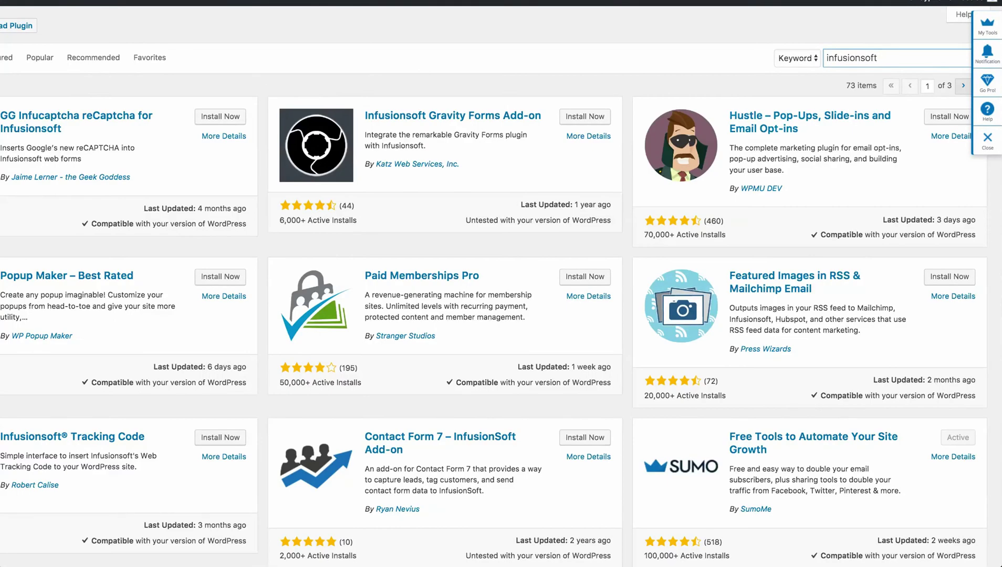
# - Install the Infusionsoft Official Opt-in Forms plugin from the search results
pyautogui.scroll(-6, 501, 284)
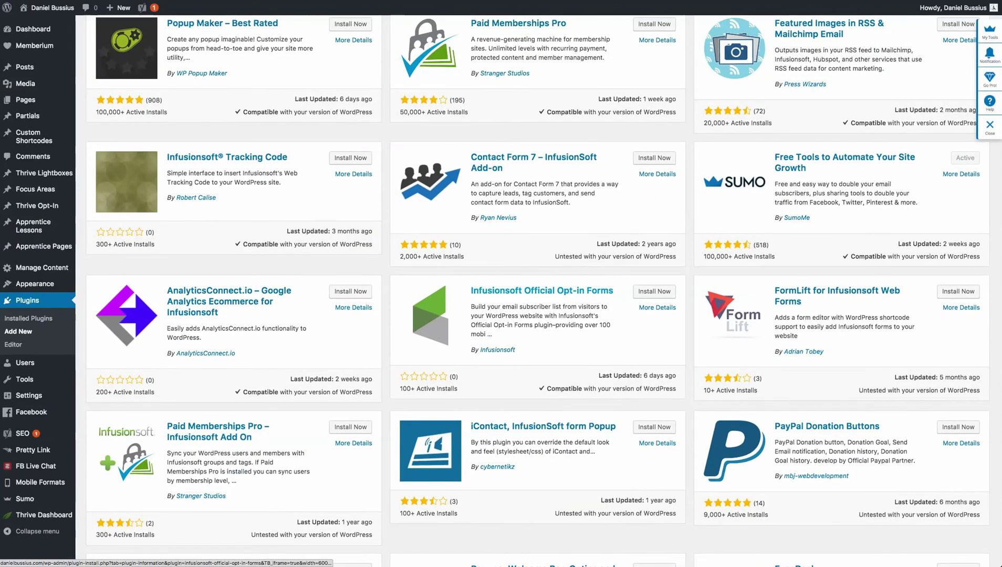
pyautogui.hotkey('ctrl', '+')
pyautogui.hotkey('ctrl', '+')
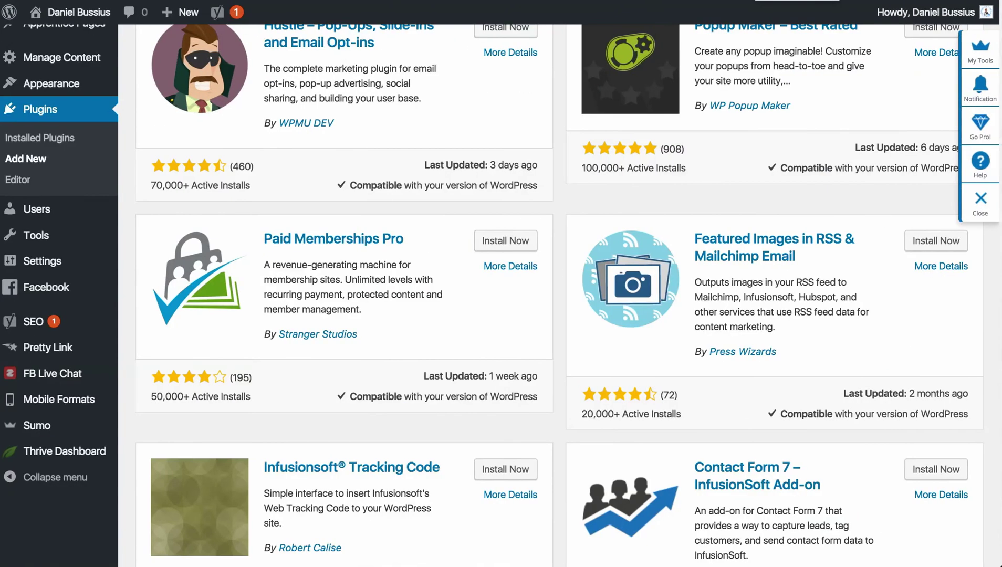
pyautogui.scroll(-9, 563, 294)
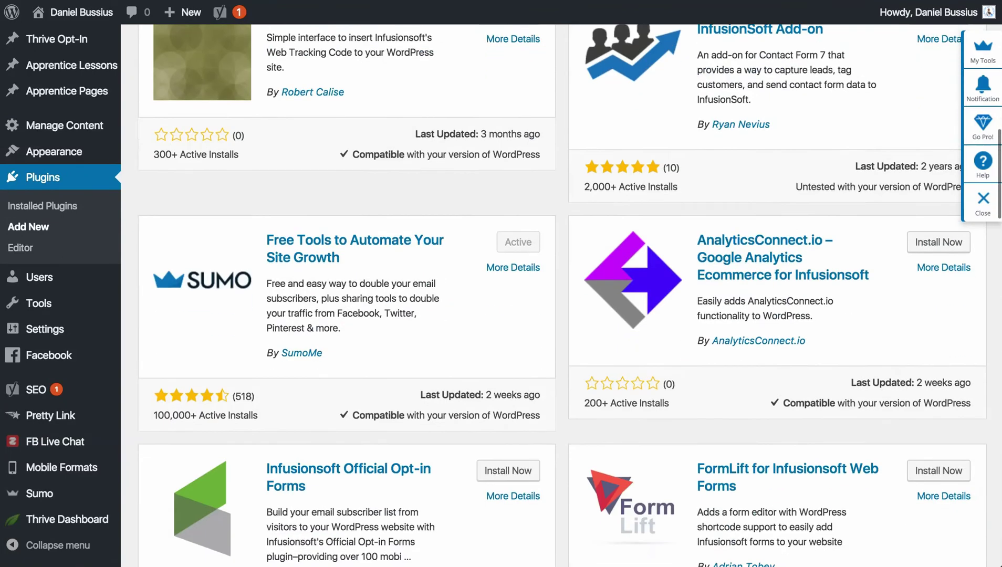
pyautogui.scroll(-4, 562, 294)
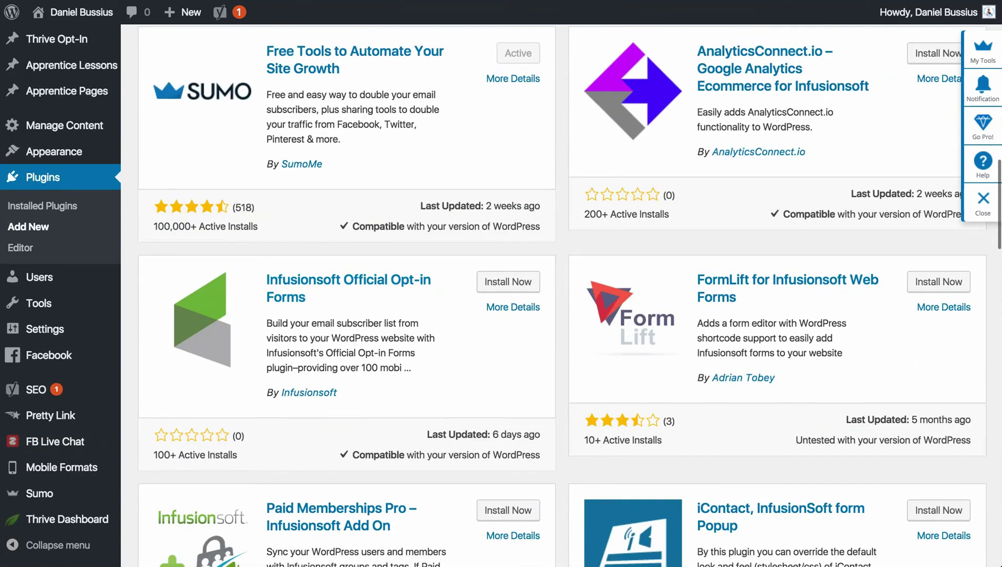
pyautogui.click(508, 281)
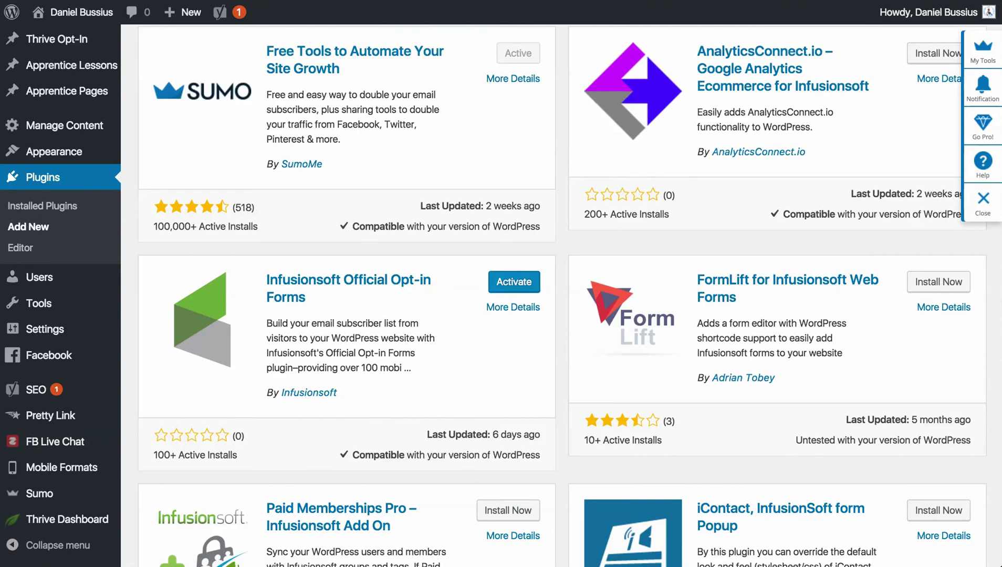
pyautogui.press('super+minus')
pyautogui.press('super+minus')
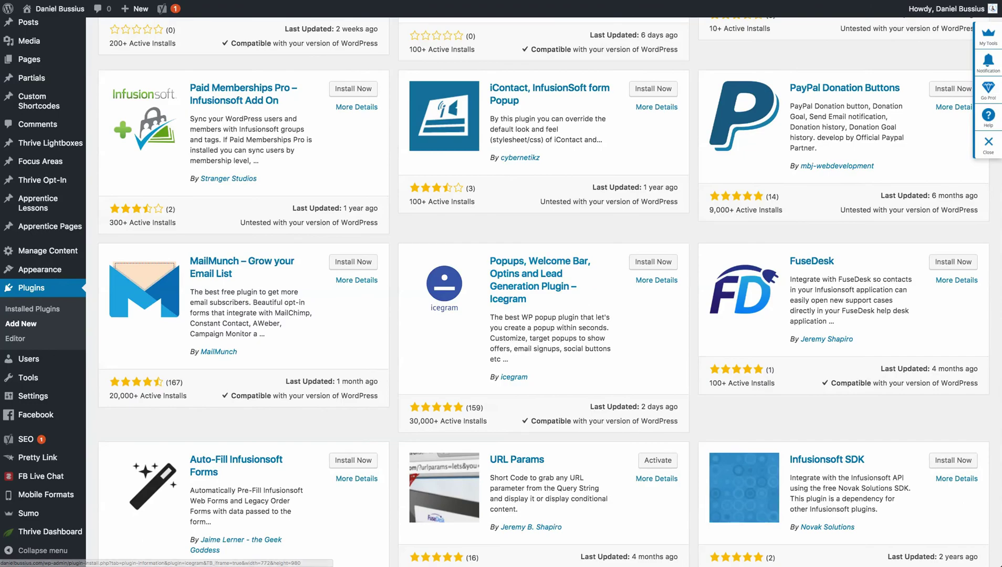
pyautogui.scroll(5, 31, 310)
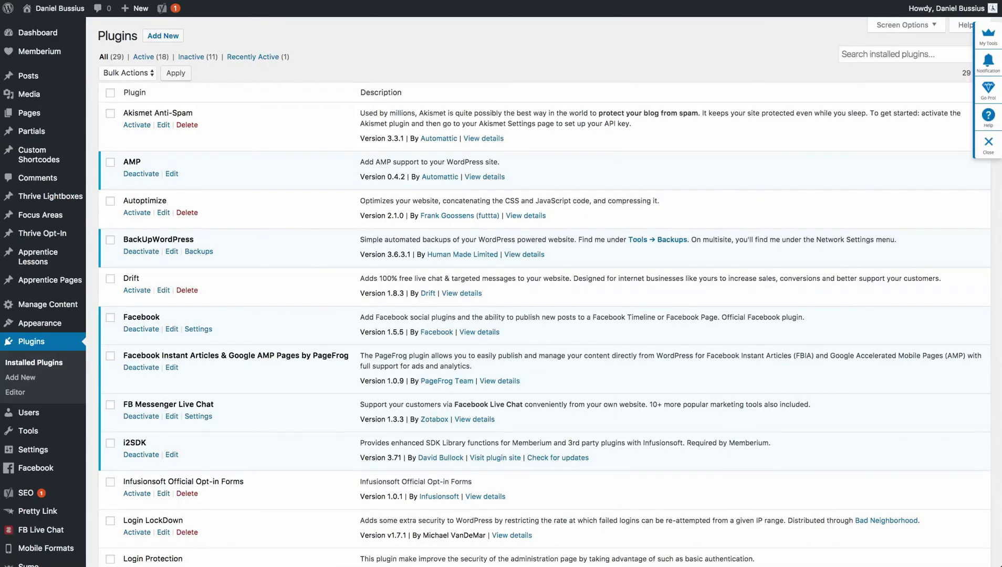
# - Activate Infusionsoft Official Opt-in Forms in the Installed Plugins list
pyautogui.scroll(-5, 545, 292)
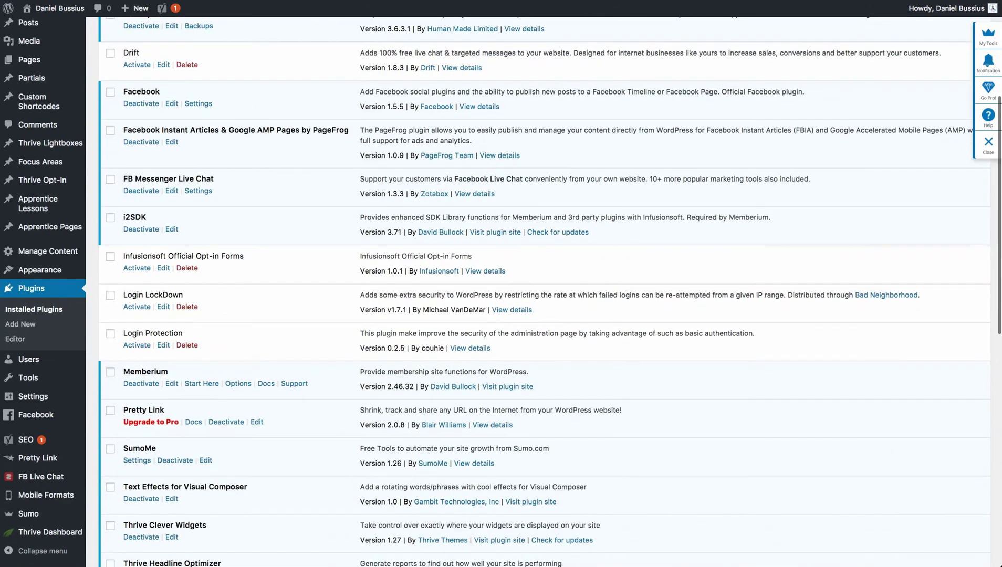
pyautogui.scroll(1, 545, 292)
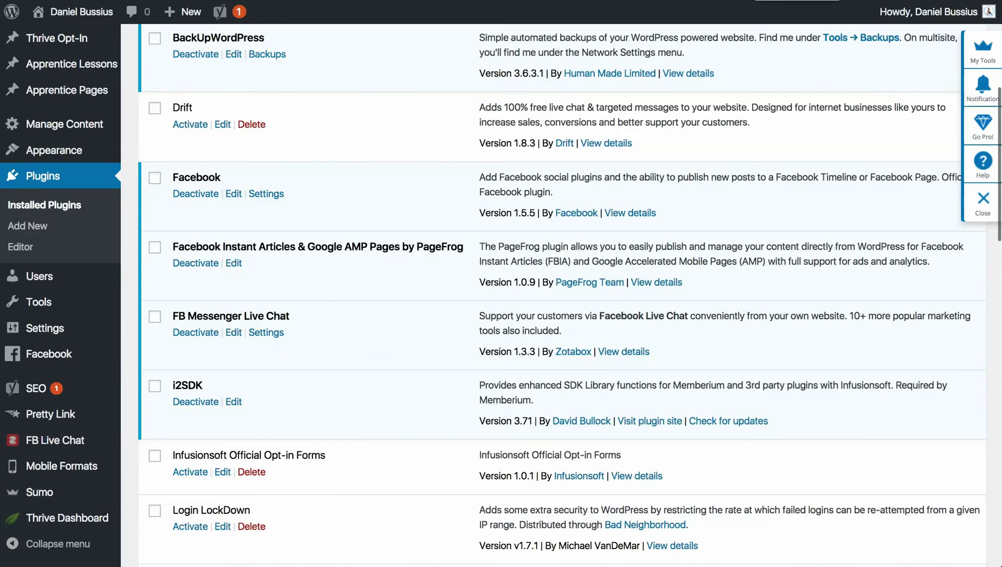
pyautogui.scroll(-5, 190, 241)
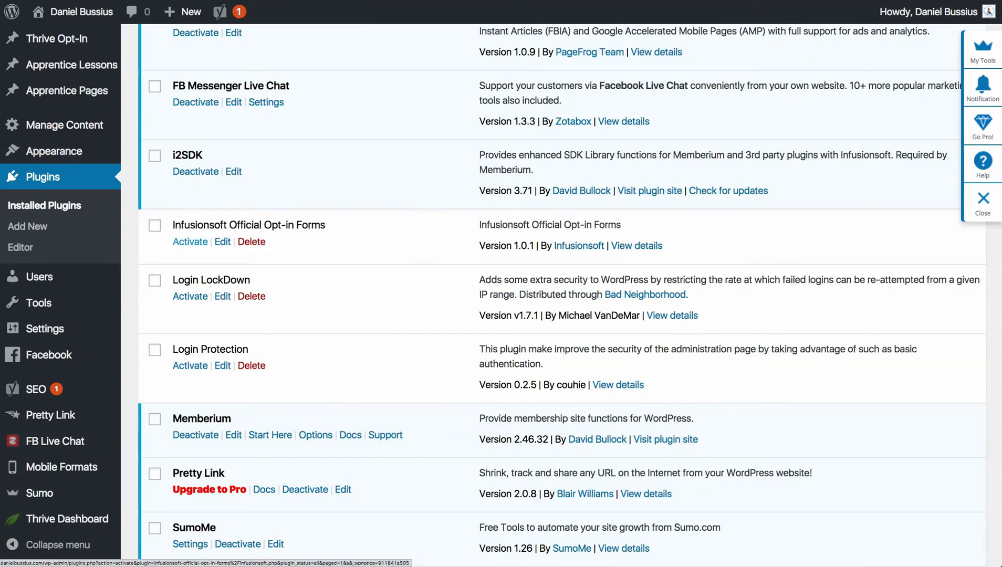
pyautogui.click(190, 242)
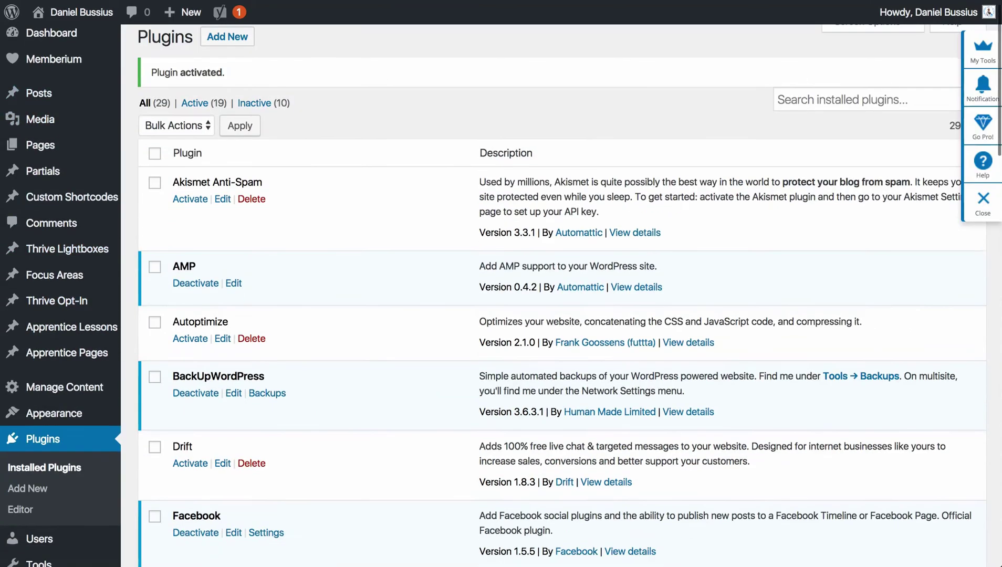
pyautogui.scroll(-3, 501, 294)
# - Go to Infusionsoft > Settings in the sidebar to reach New Account Setup
pyautogui.scroll(-4, 52, 441)
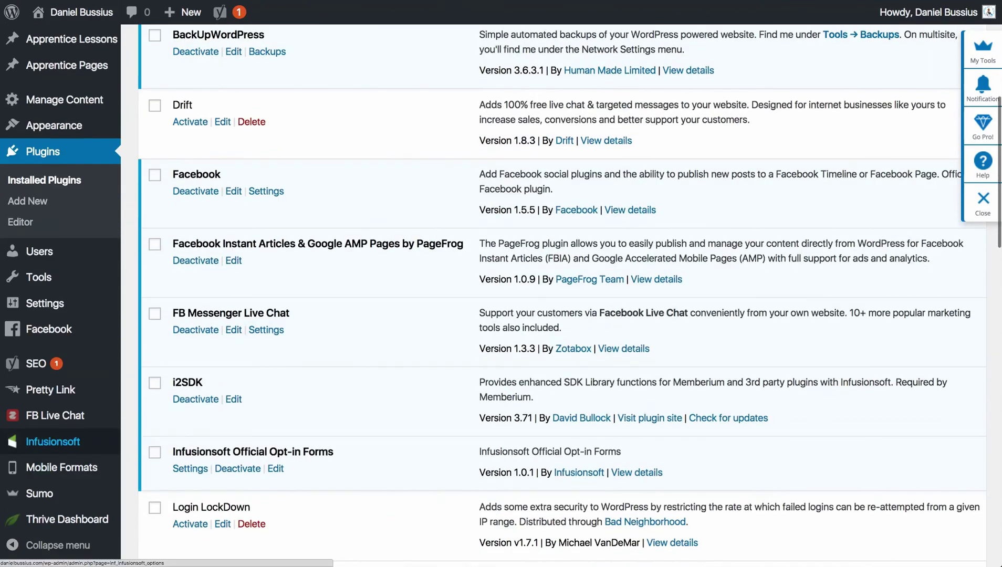
pyautogui.moveTo(53, 441)
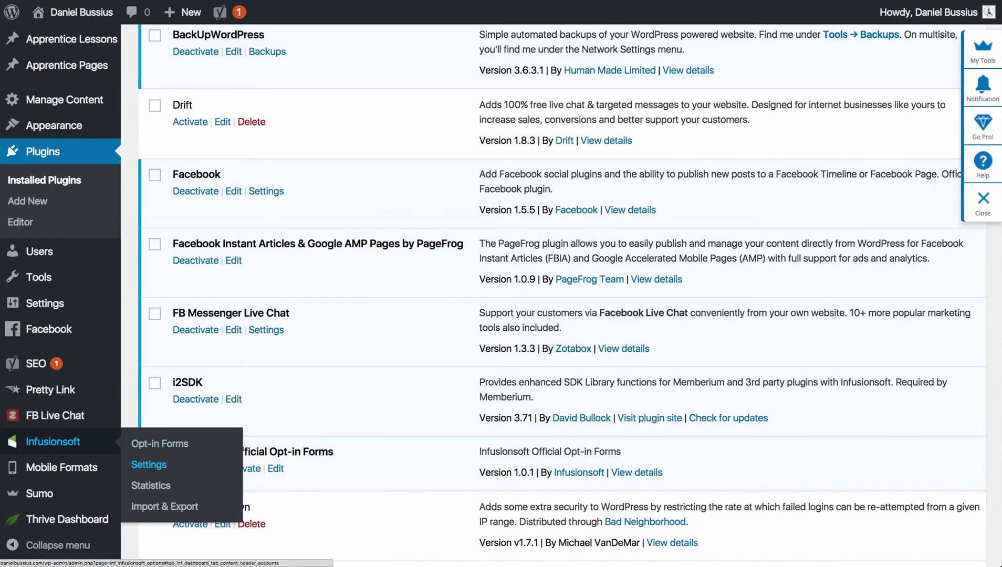
pyautogui.click(149, 465)
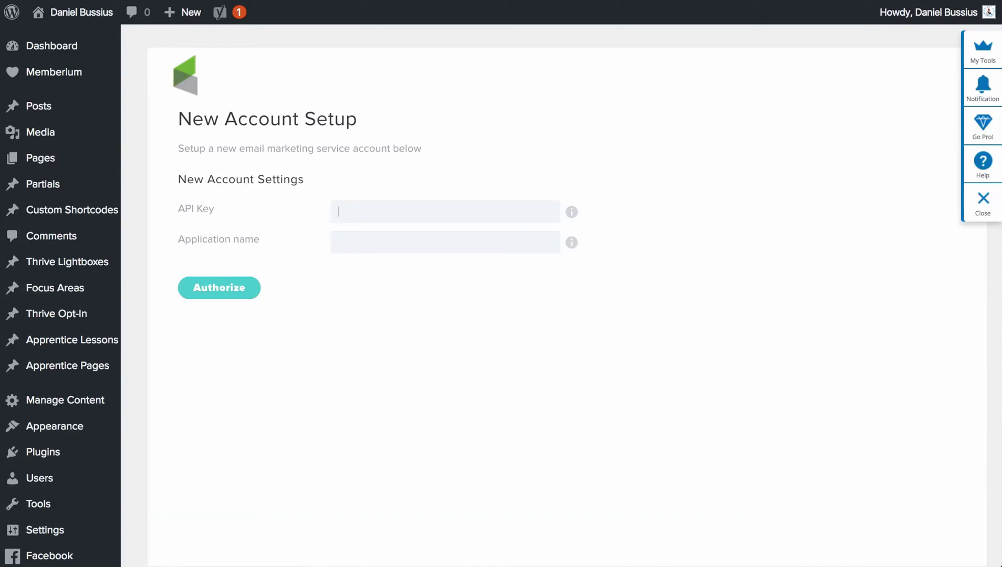
# - Paste the API key, enter the application name, authorize, and Save & Exit the account
pyautogui.hotkey('ctrl', 'v')
pyautogui.write('de232')
pyautogui.press('Return')
pyautogui.press('Return')
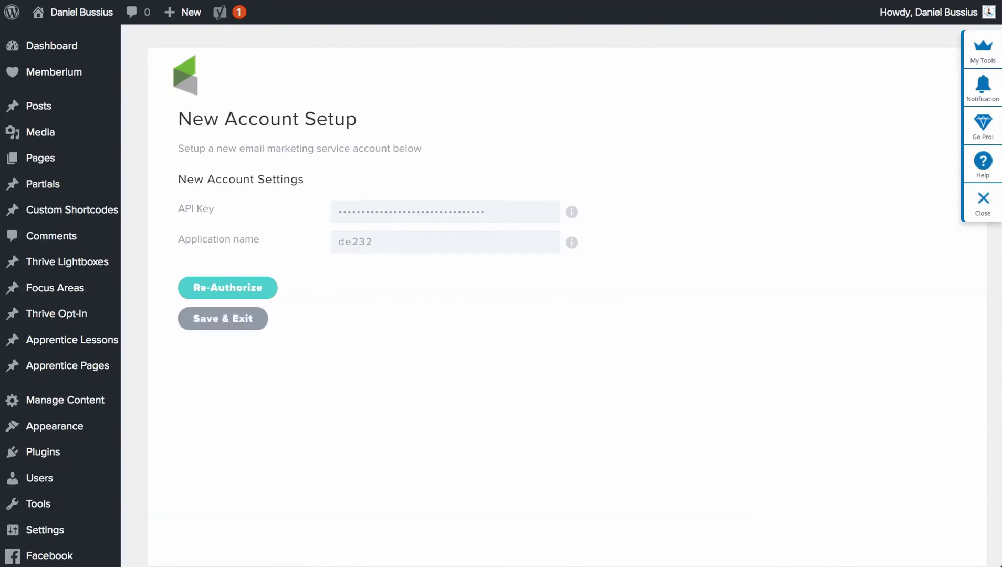
pyautogui.scroll(-3, 501, 294)
pyautogui.scroll(2, 502, 295)
pyautogui.click(224, 276)
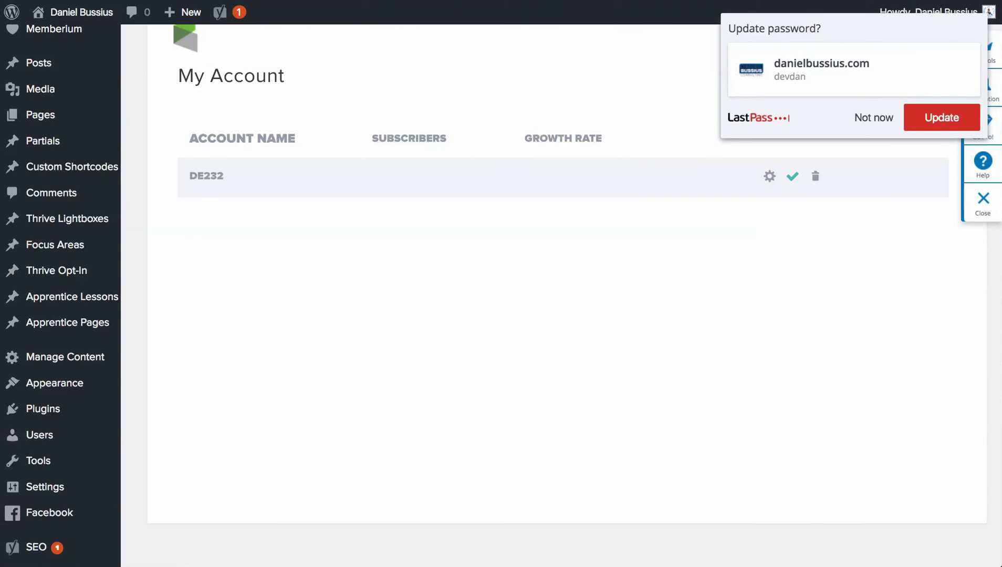
# - Open Infusionsoft > Opt-in Forms to view the empty Active Opt-In Forms list
pyautogui.scroll(-5, 502, 294)
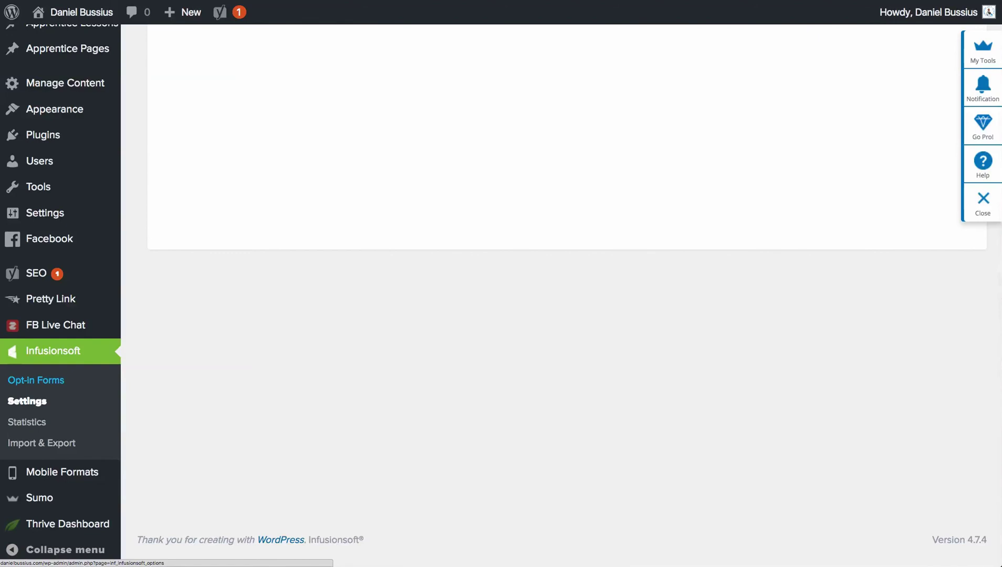
pyautogui.click(35, 380)
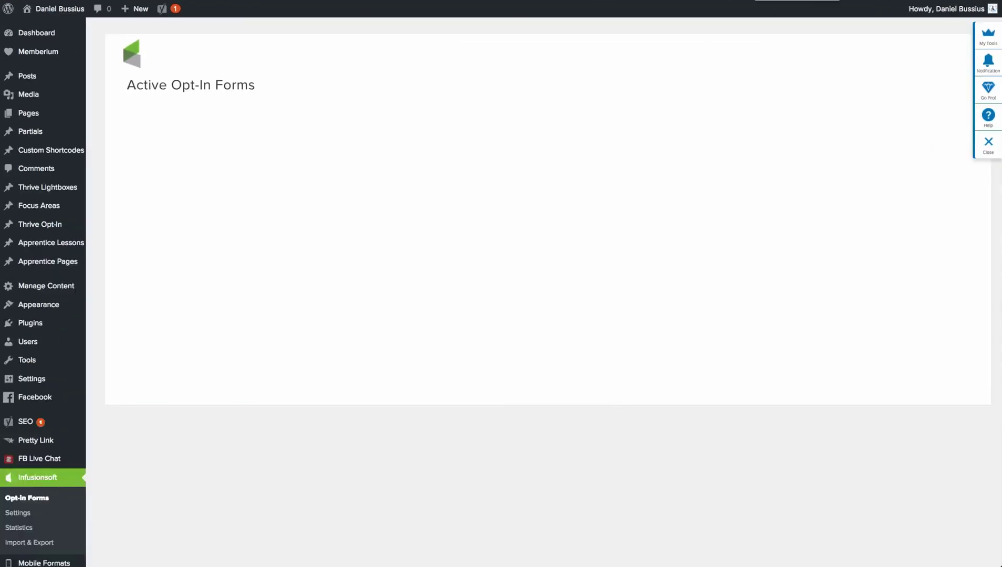
pyautogui.scroll(-3, 526, 263)
pyautogui.scroll(3, 525, 263)
pyautogui.scroll(-3, 525, 263)
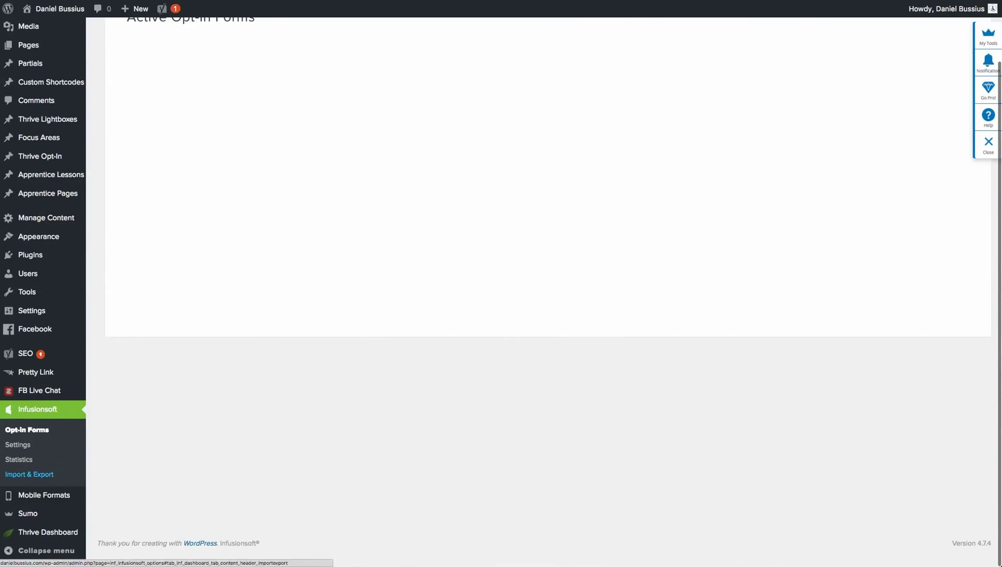
# - Open Infusionsoft > Statistics and expand the View Opt-In Stats and View Page Stats sections
pyautogui.click(20, 457)
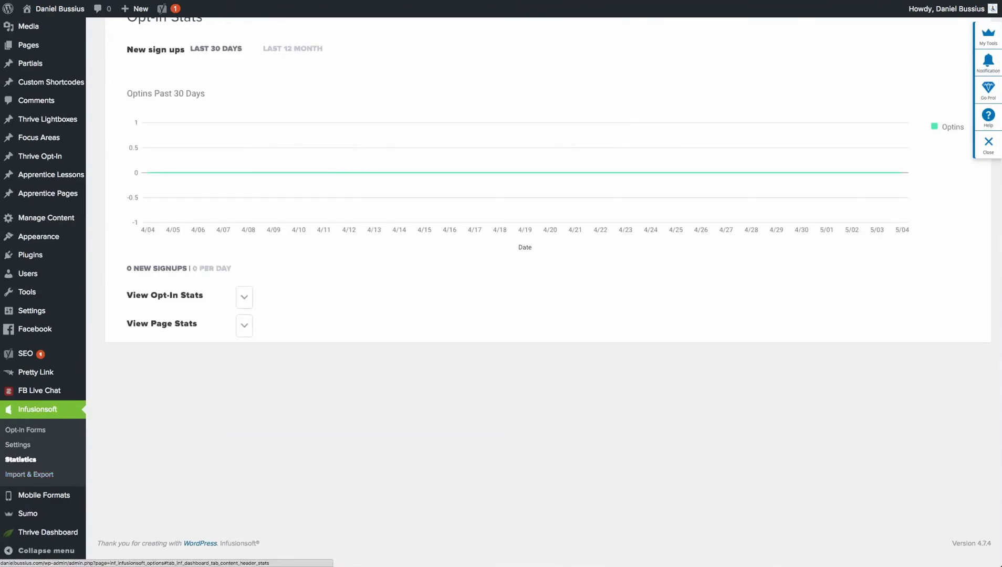
pyautogui.scroll(3, 525, 263)
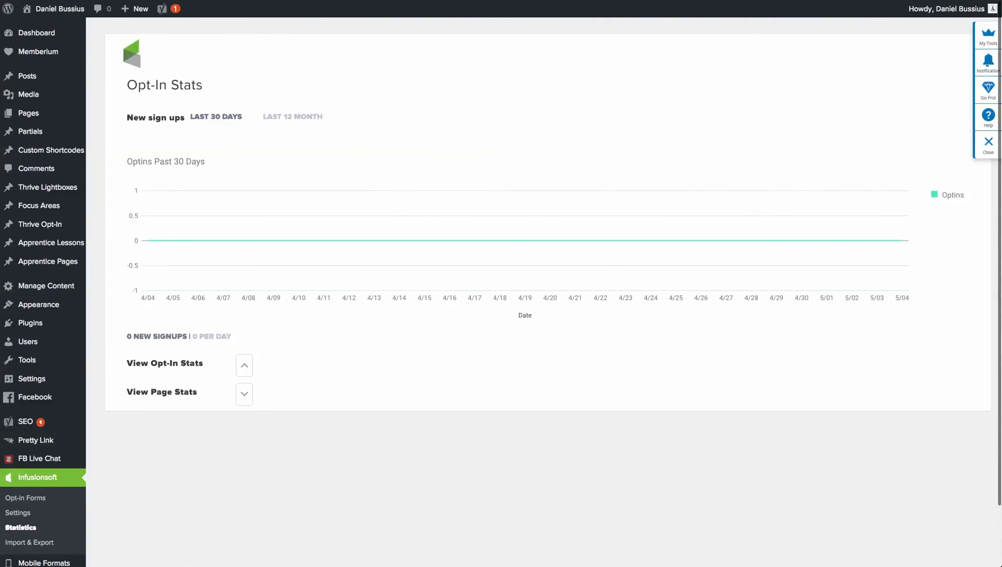
pyautogui.click(245, 365)
pyautogui.click(245, 393)
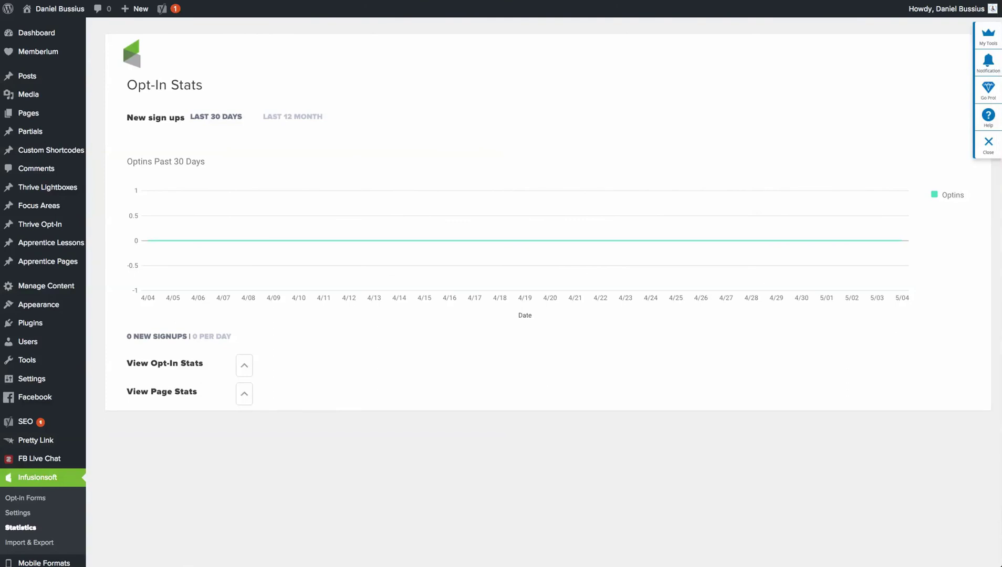